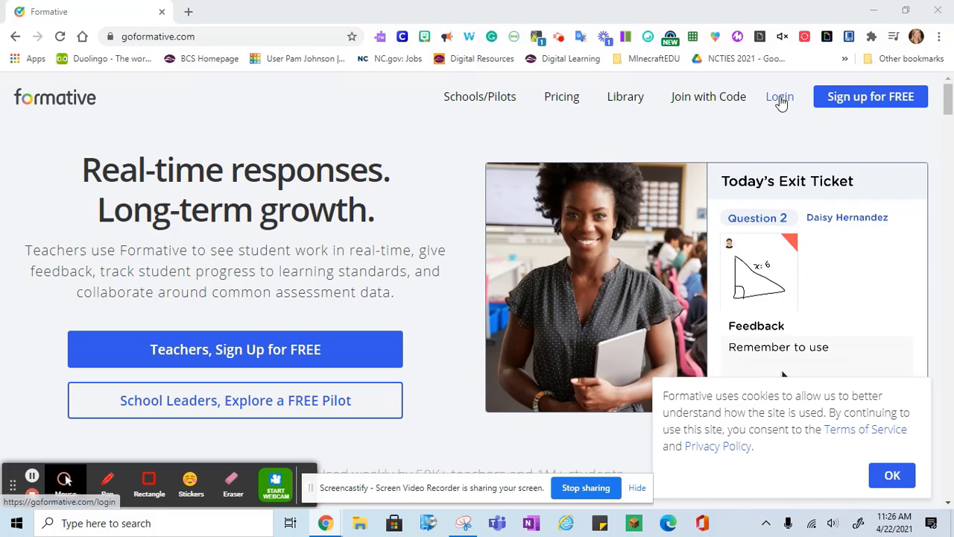
- Log in to Formative as a teacher using Google sign-in with the teacher's account
click(781, 99)
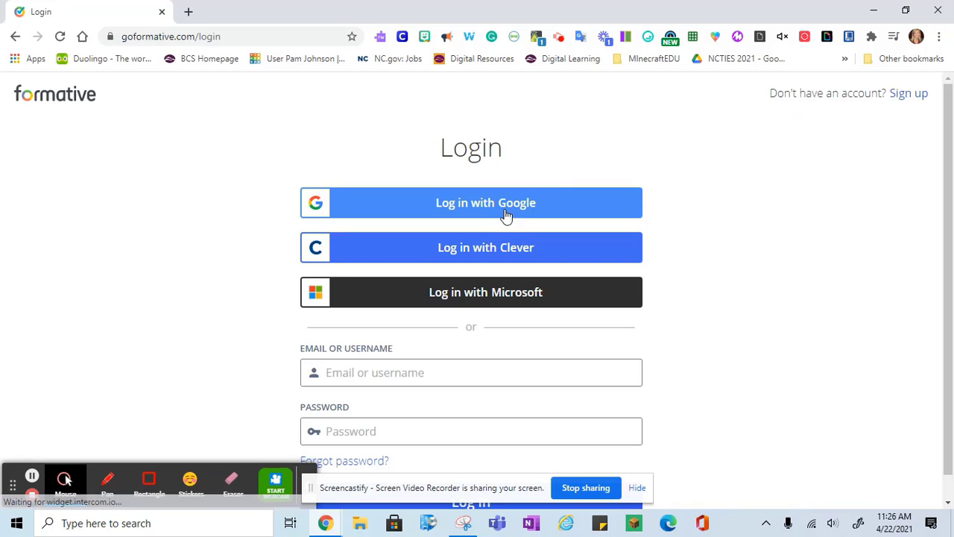
click(491, 205)
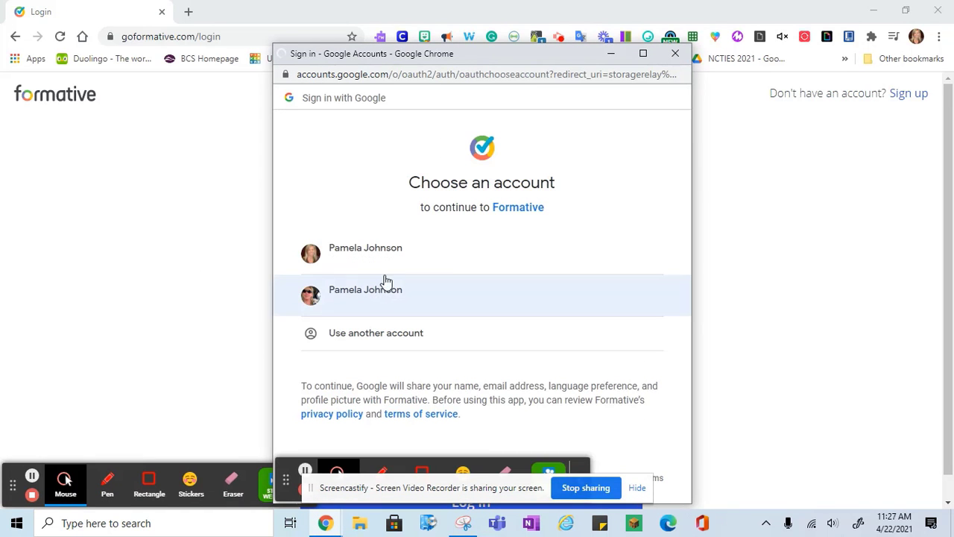
click(393, 266)
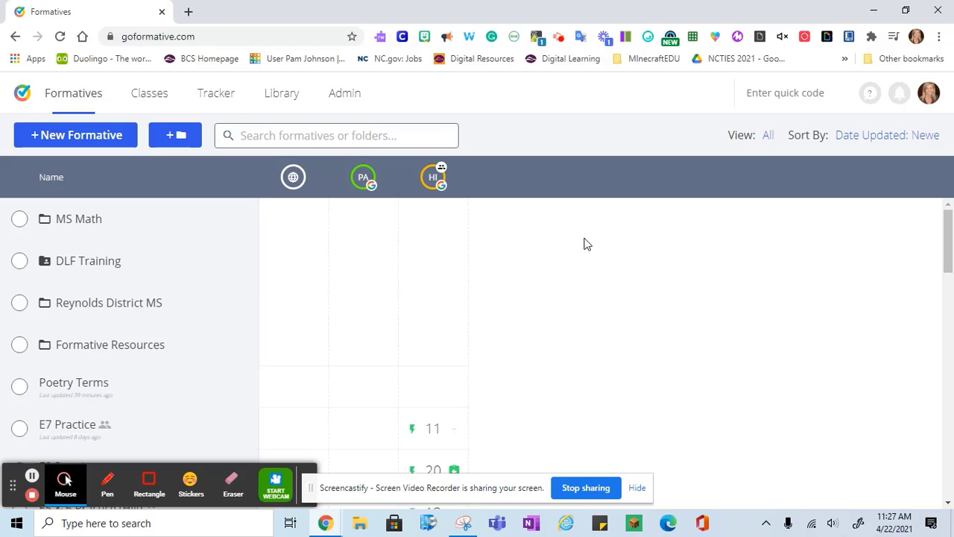
- Show the Classes page listing the two classes of 30 and 4 students
click(143, 100)
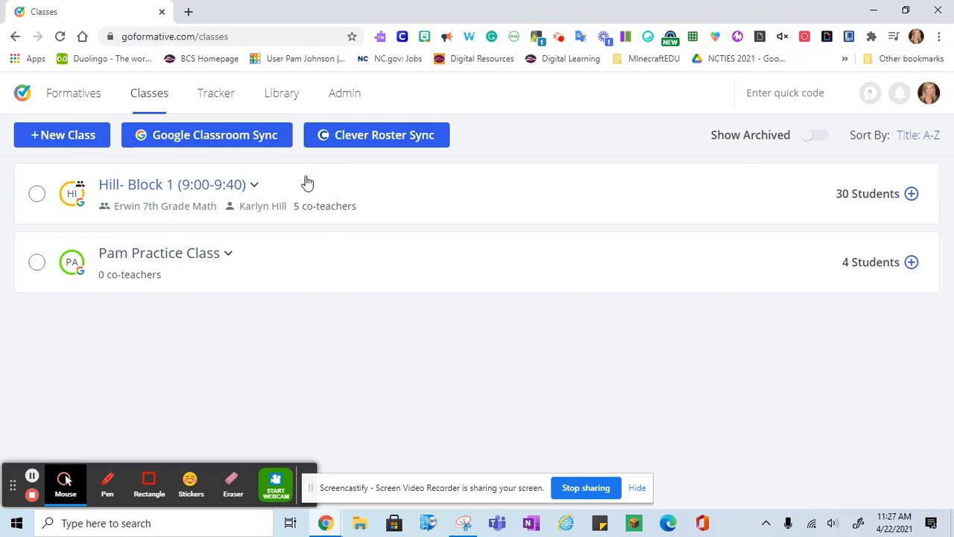
- Filter the Library to Buncombe County Schools and preview the Me: By the Numbers formative
click(283, 95)
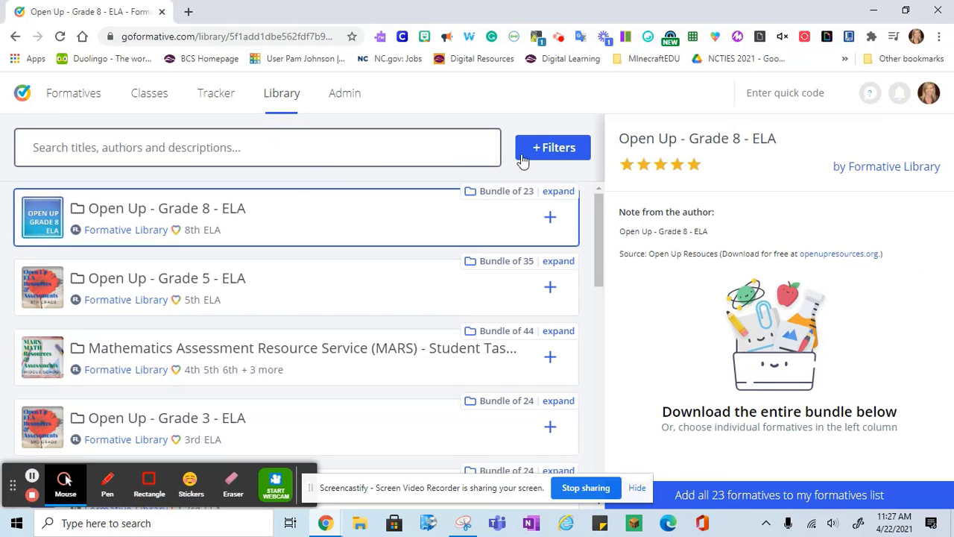
click(553, 153)
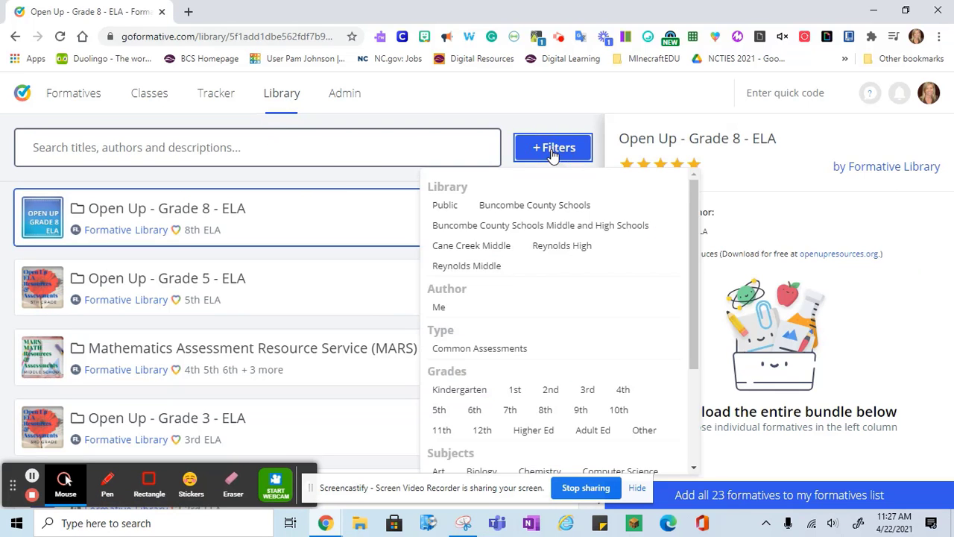
click(555, 212)
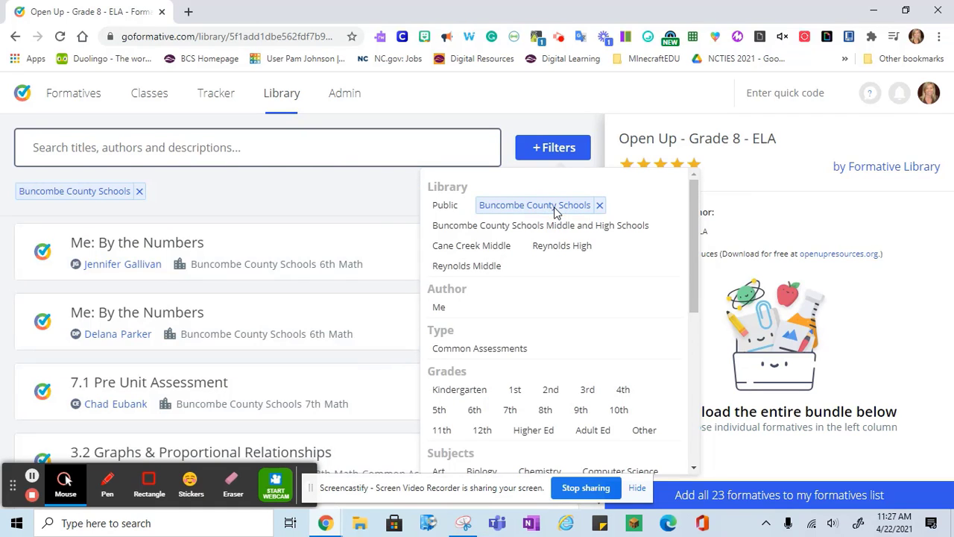
click(310, 273)
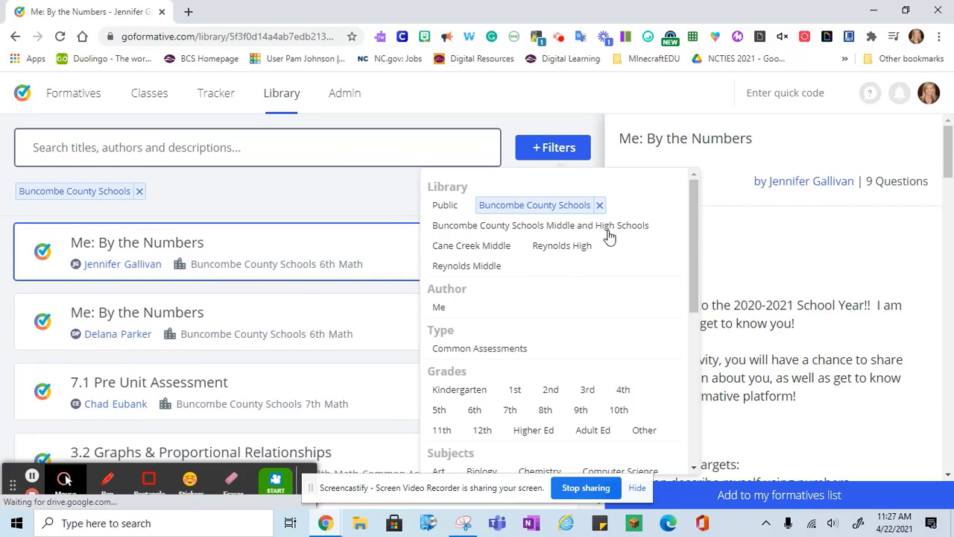
- Add a Cane Creek Middle filter, then remove both filters to show the full library
click(475, 248)
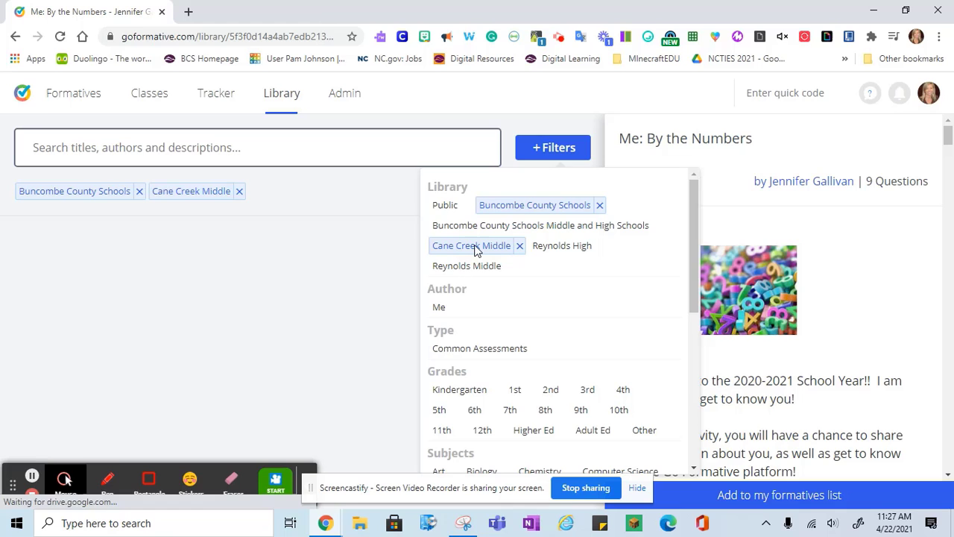
click(518, 247)
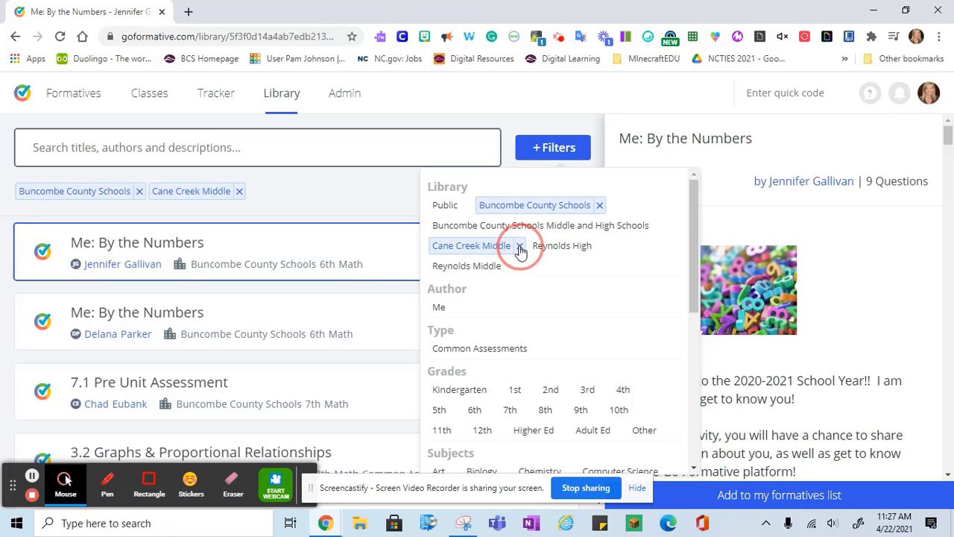
click(599, 205)
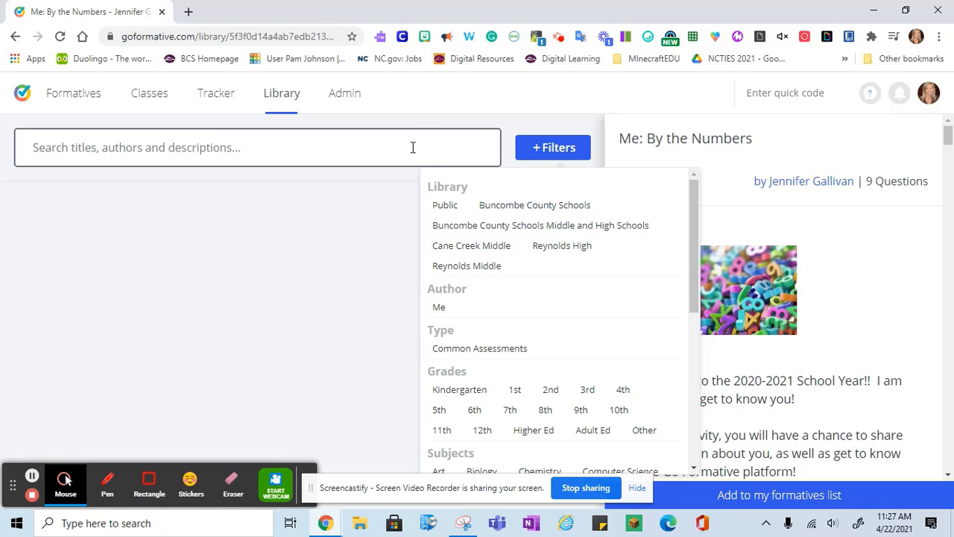
click(412, 147)
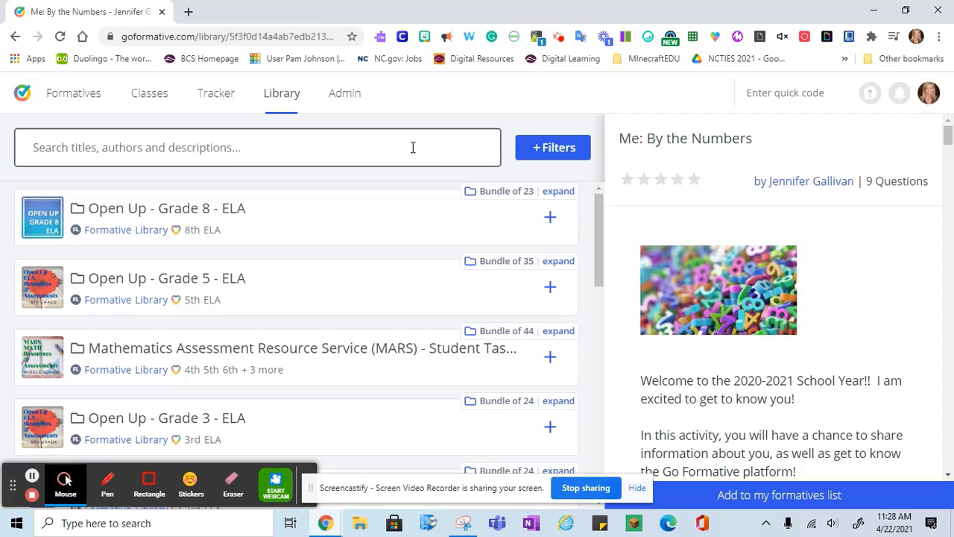
- Search the Library for Poetry and preview Casey at the Bat and Poetry Terms
text(Poetry)
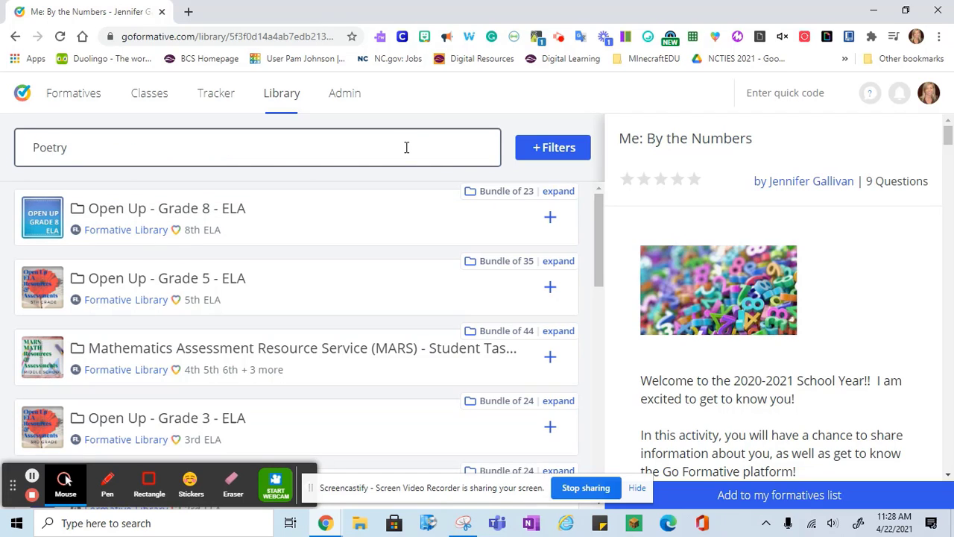
key(Return)
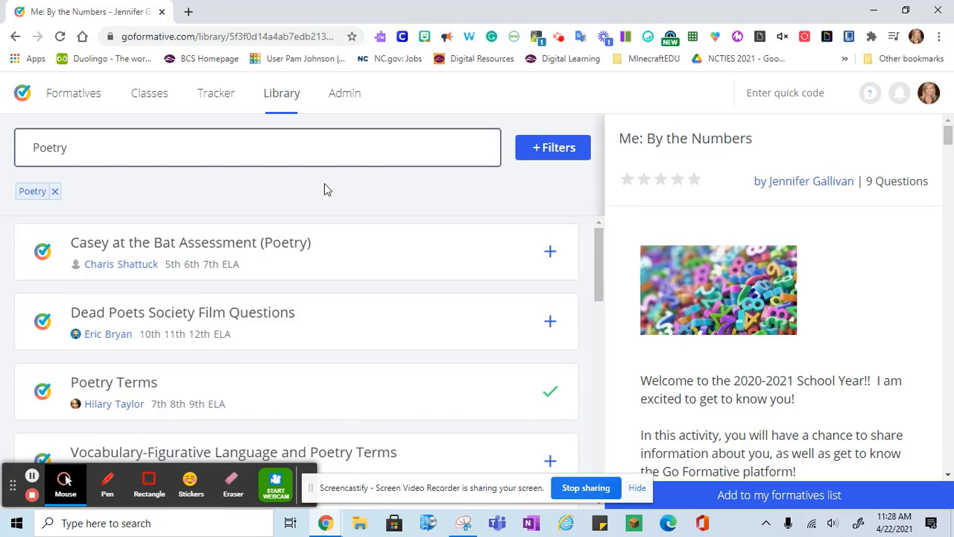
click(235, 231)
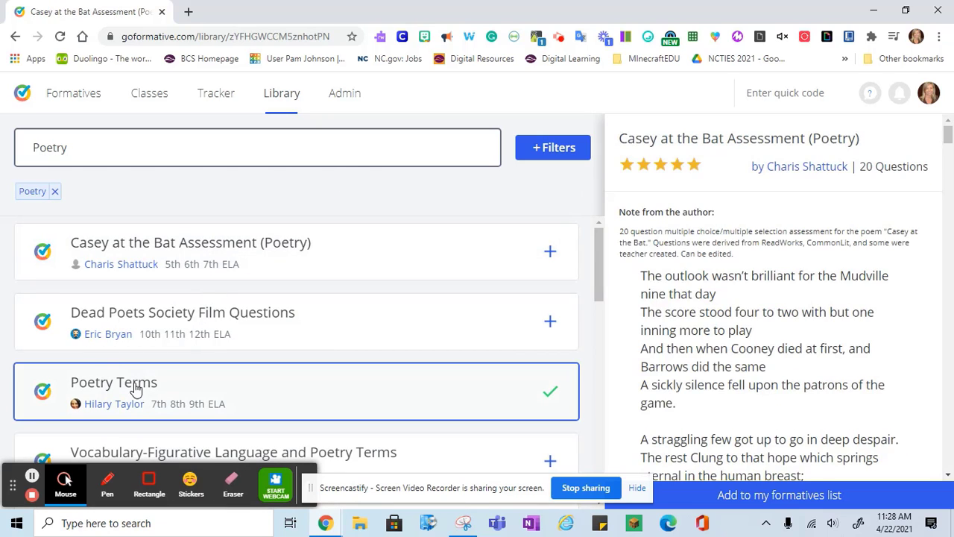
click(137, 387)
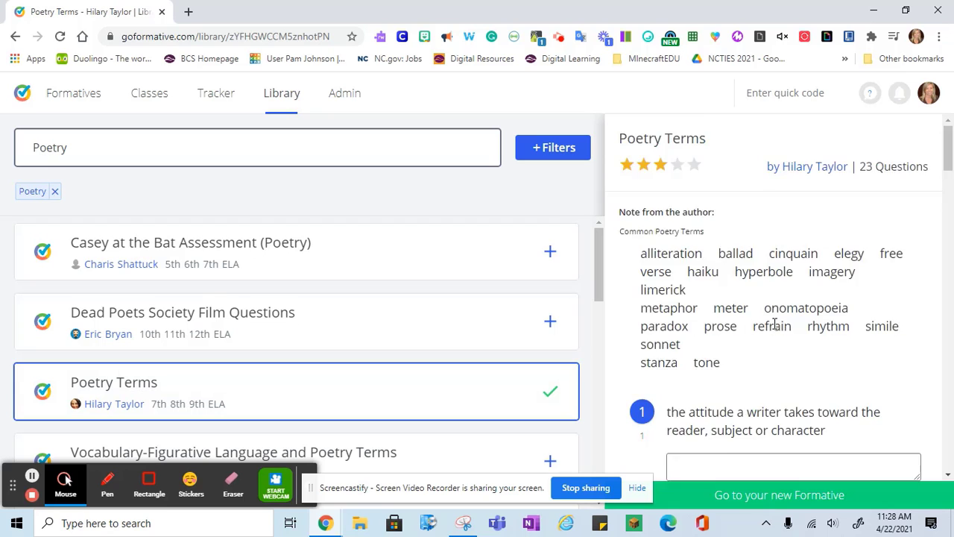
scroll(775, 326, down, 3)
scroll(775, 326, up, 3)
scroll(773, 326, down, 3)
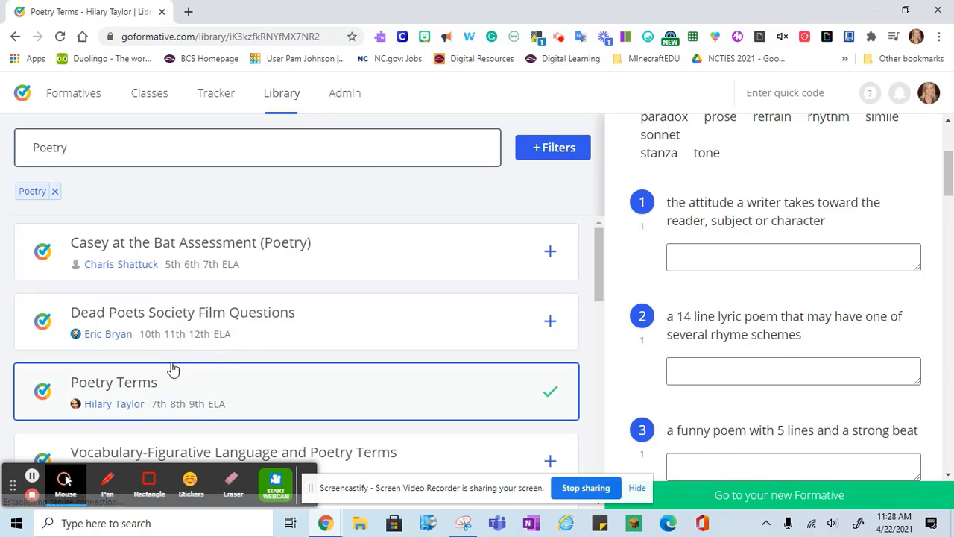
- Add Vocabulary-Figurative Language and Poetry Terms to my formatives, previewing nearby poetry results
click(177, 335)
scroll(177, 336, down, 2)
click(166, 319)
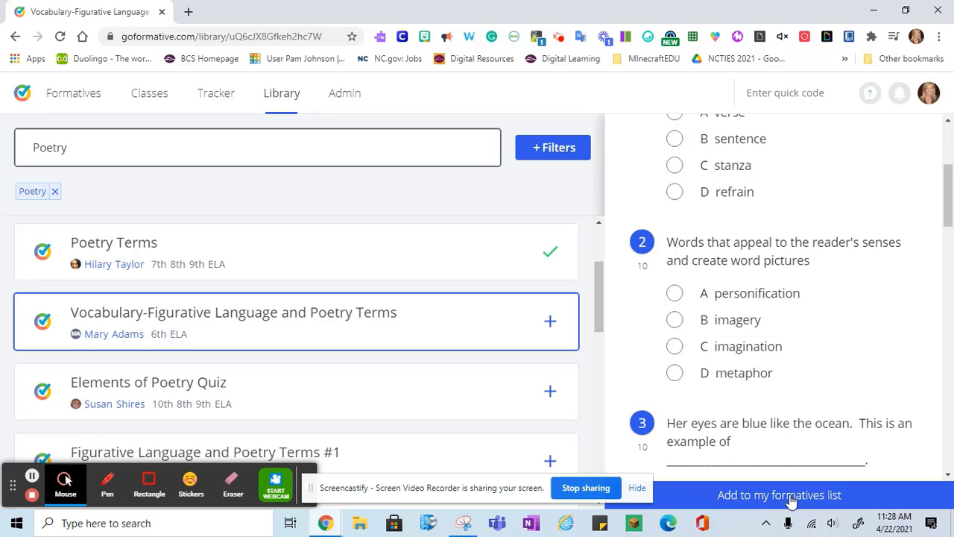
click(767, 498)
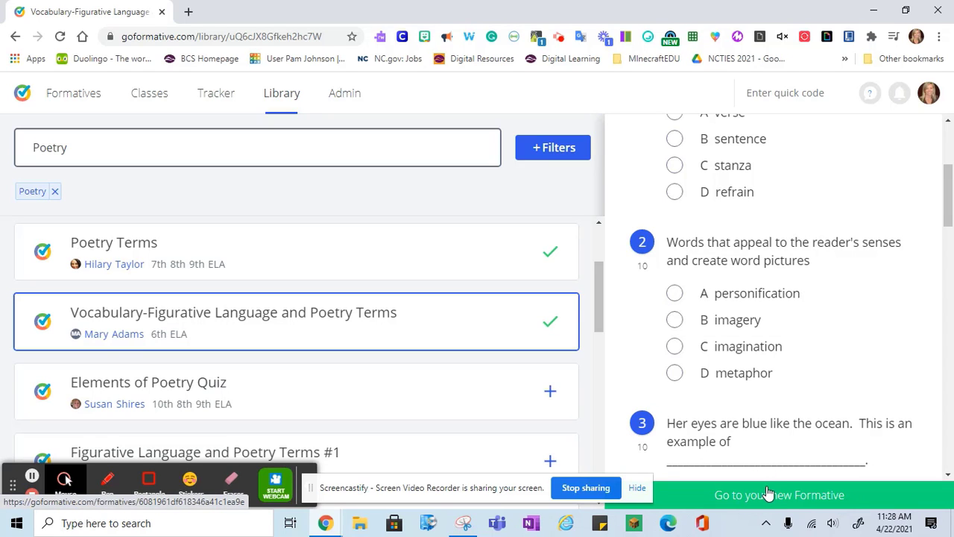
click(369, 411)
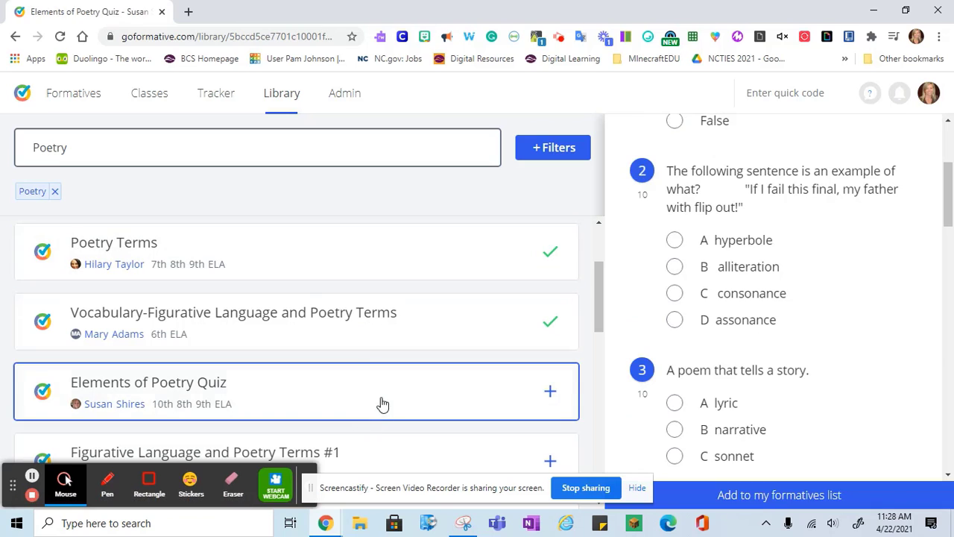
- Return to My Formatives and open Vocabulary-Figurative Language and Poetry Terms for editing
click(67, 95)
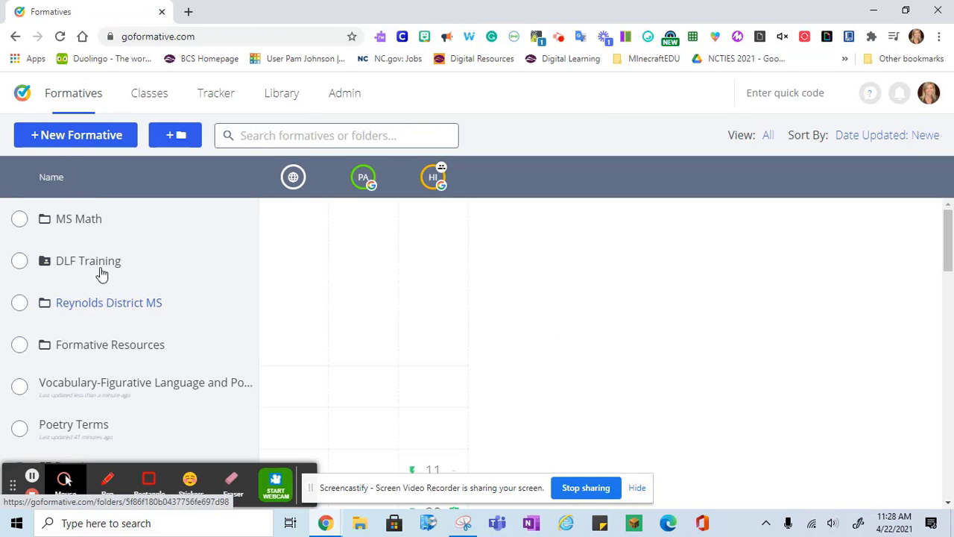
scroll(90, 324, down, 8)
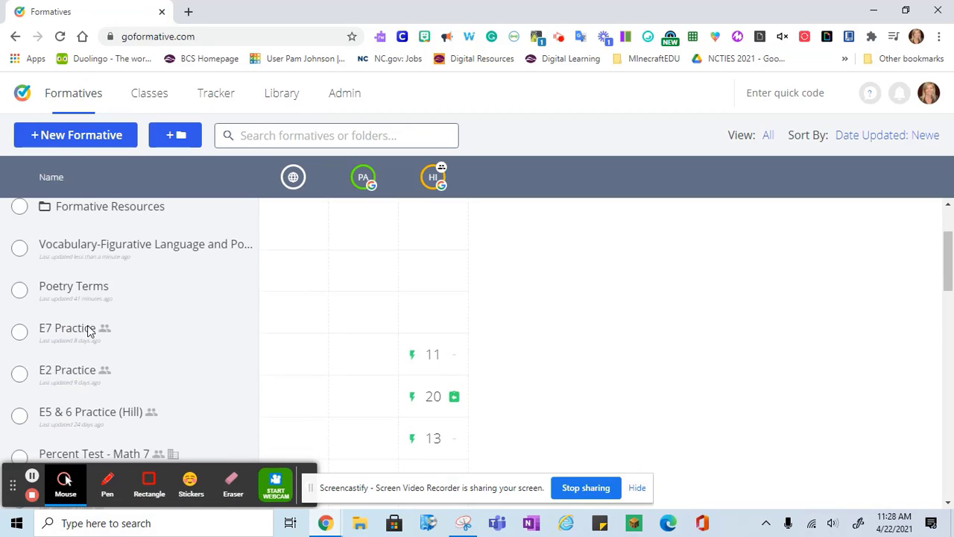
scroll(90, 354, down, 2)
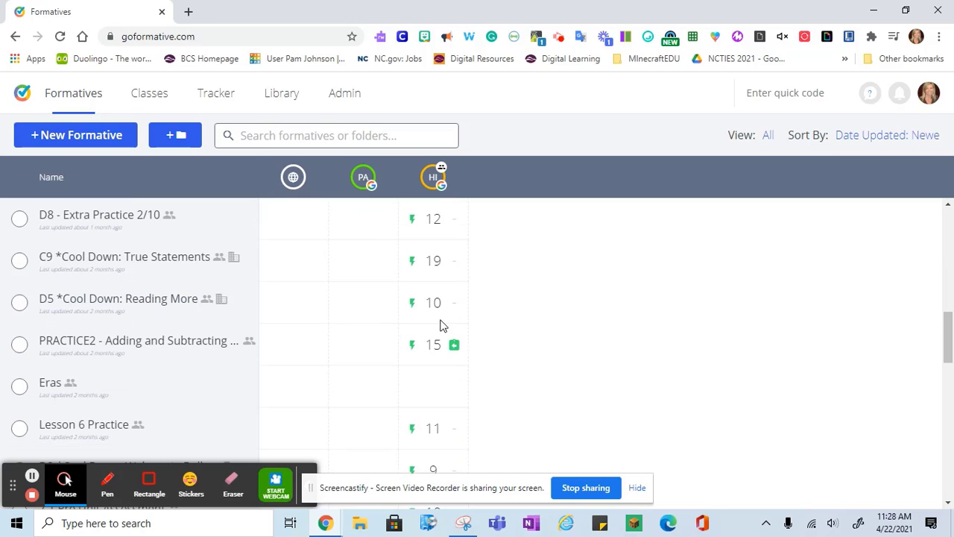
scroll(162, 340, up, 10)
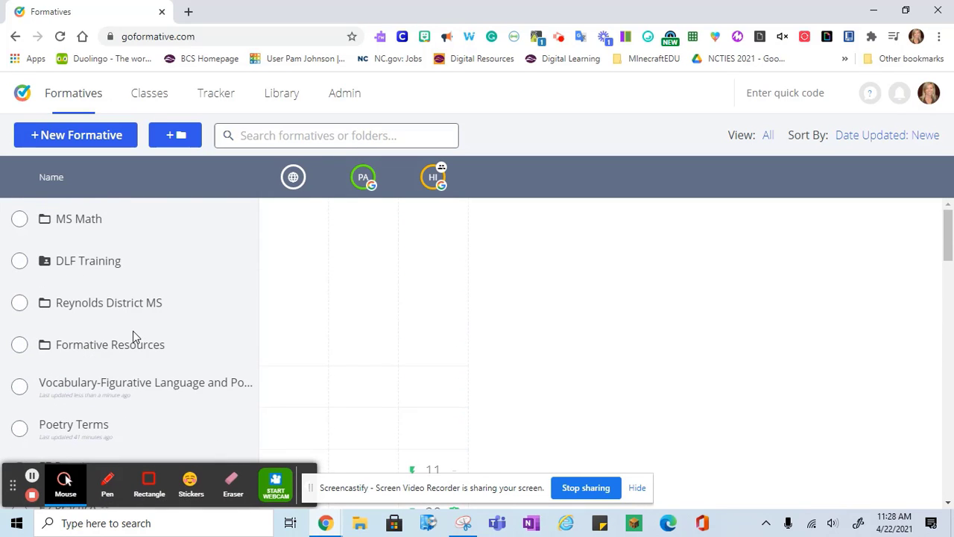
click(115, 386)
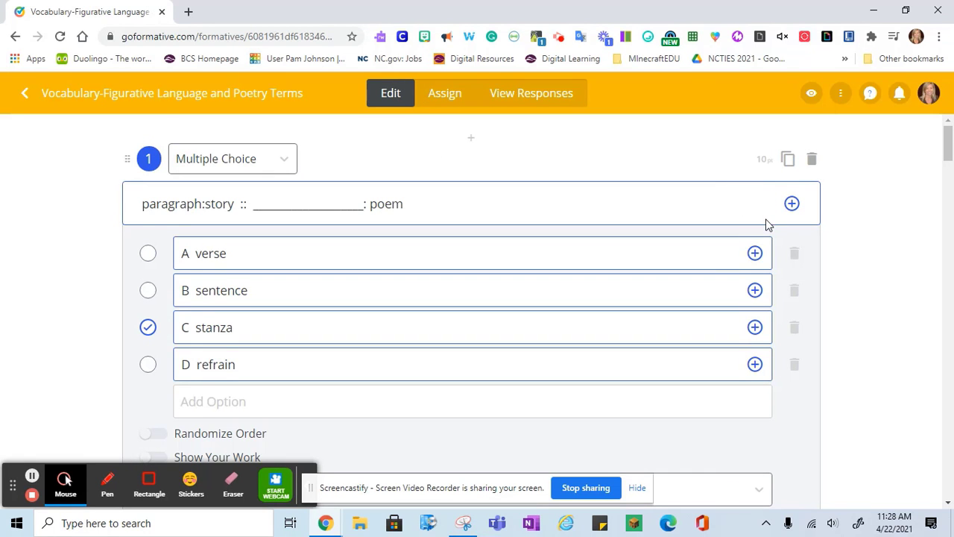
scroll(768, 223, down, 4)
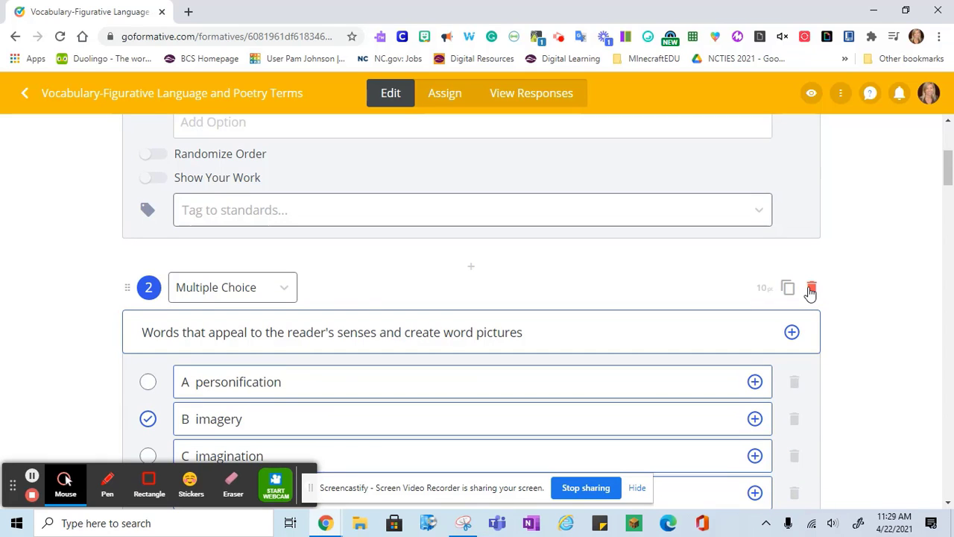
click(279, 291)
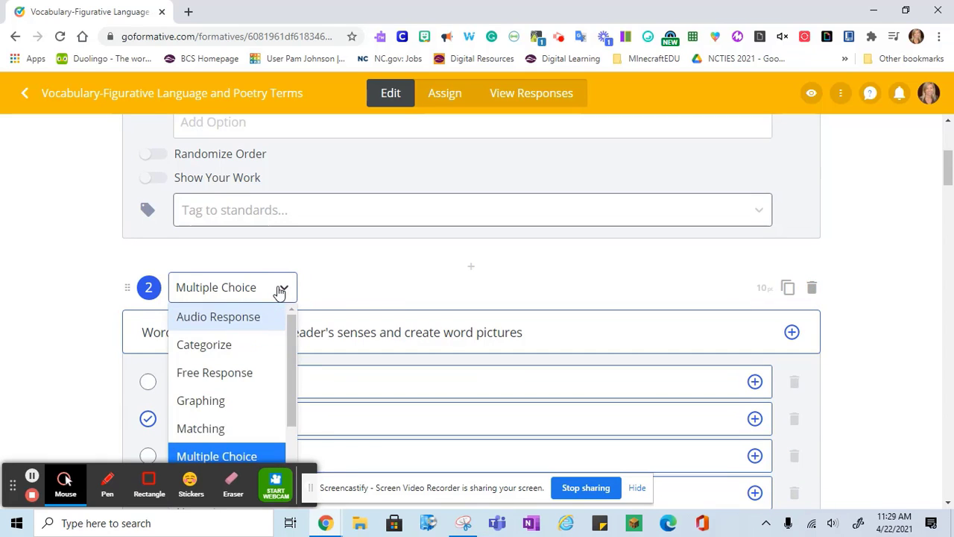
click(285, 291)
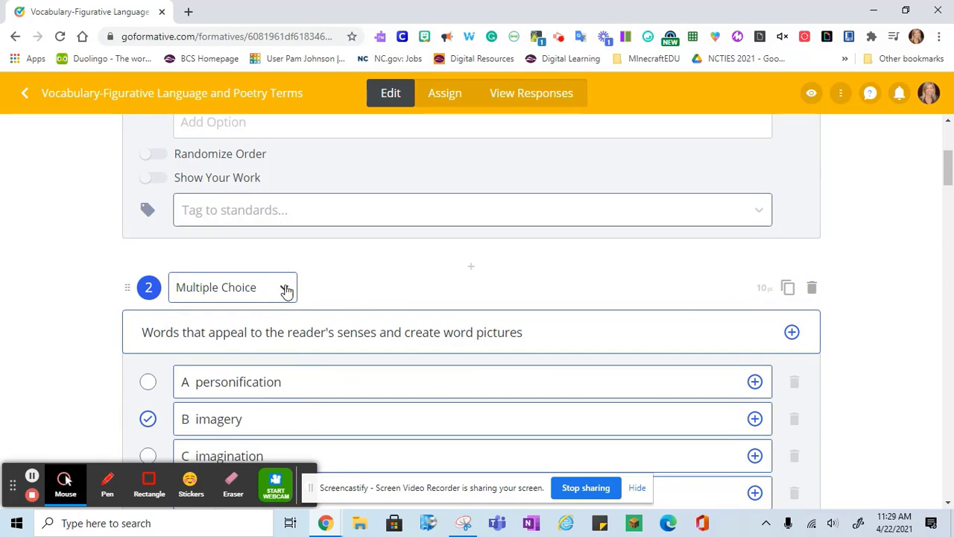
click(790, 334)
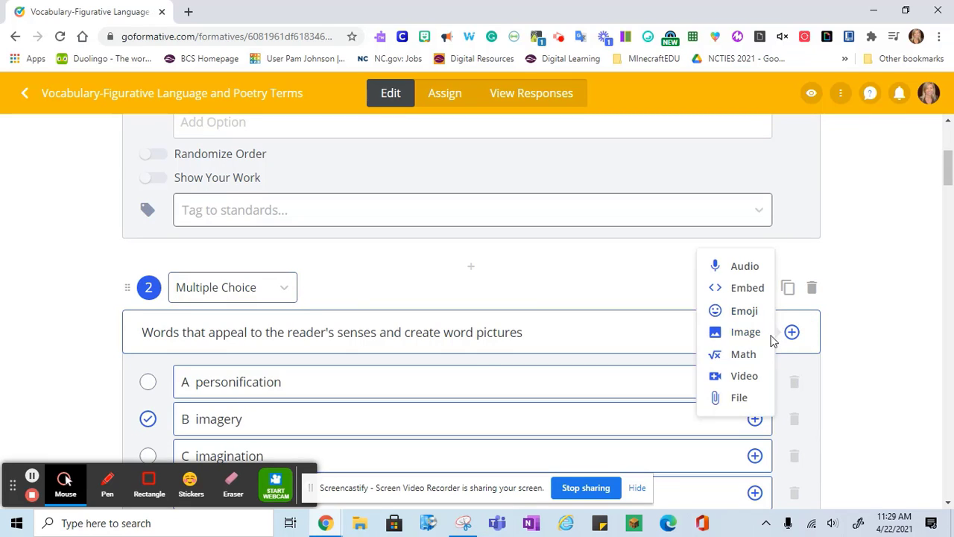
click(608, 278)
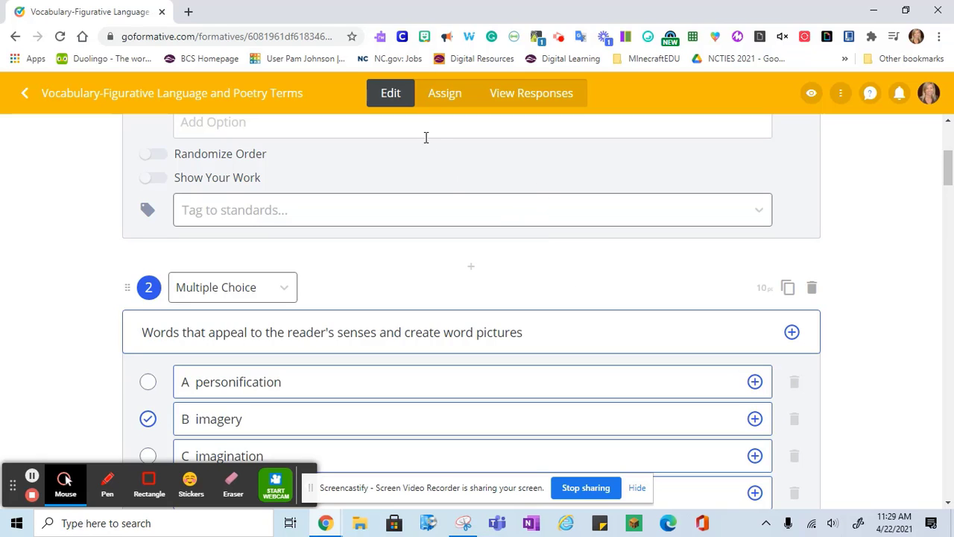
- Show the poetry formative's Assign page with its class list, then view the open browser windows
click(442, 98)
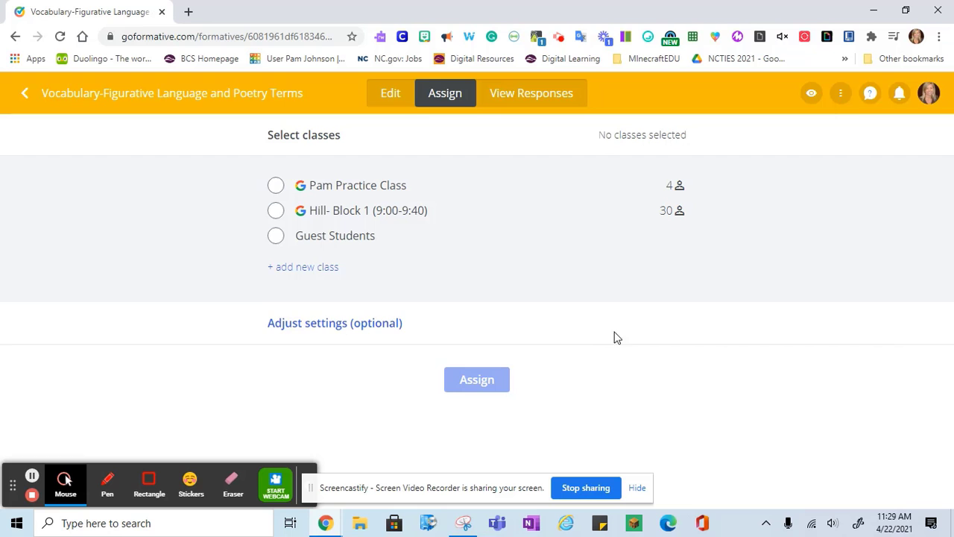
click(337, 521)
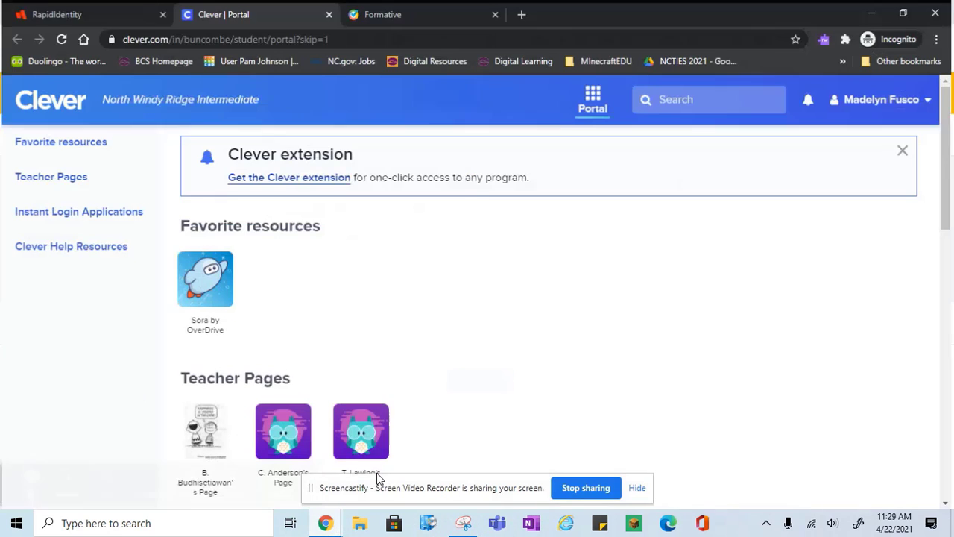
- In the incognito window's Formative tab, log in with the student's Google account
click(377, 472)
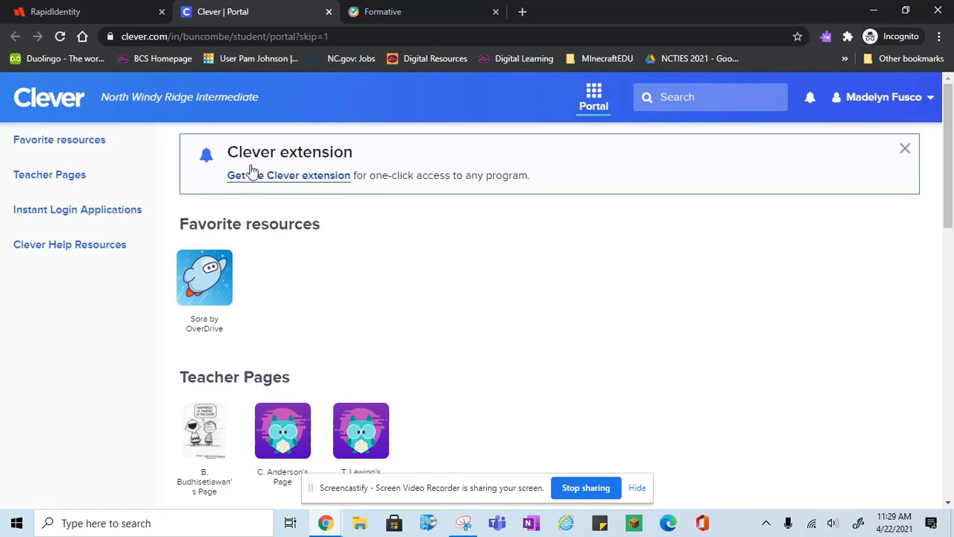
click(382, 12)
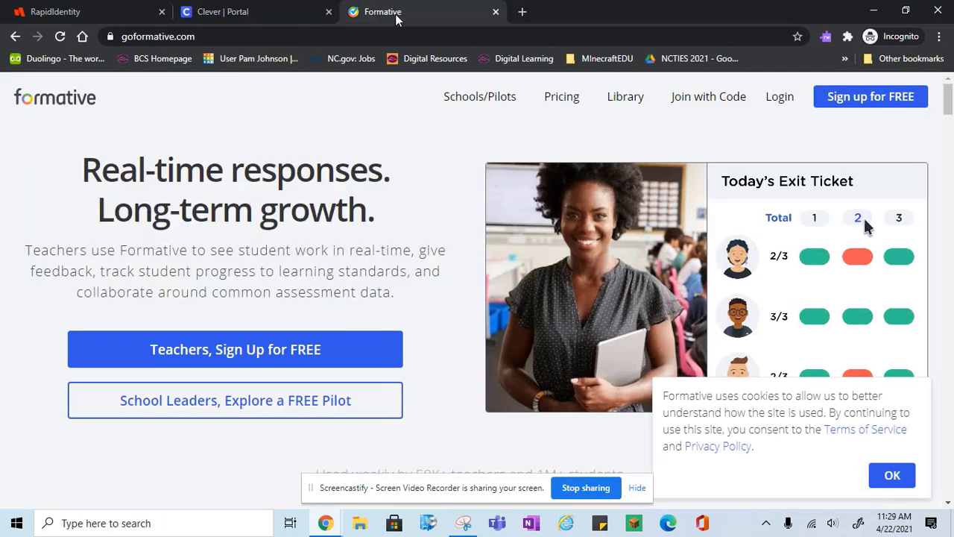
click(775, 101)
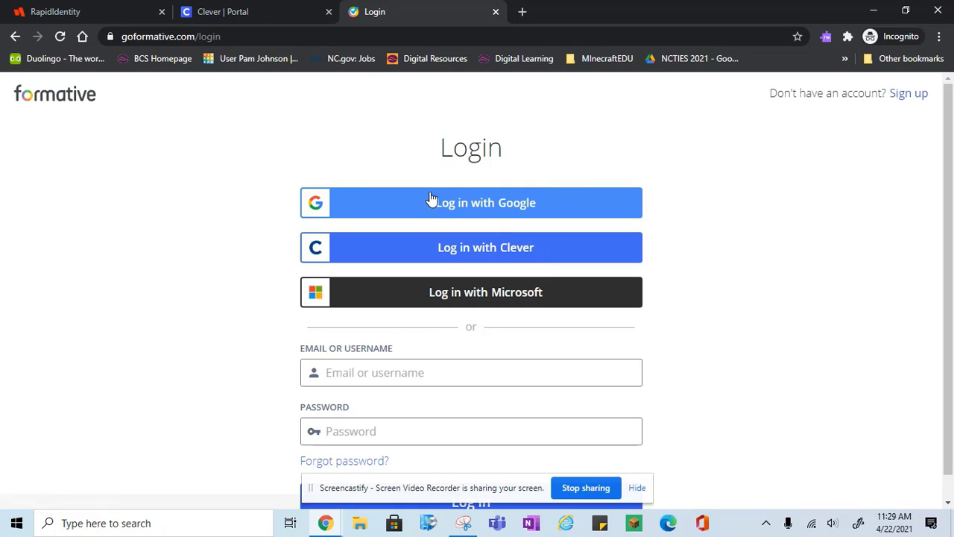
click(471, 202)
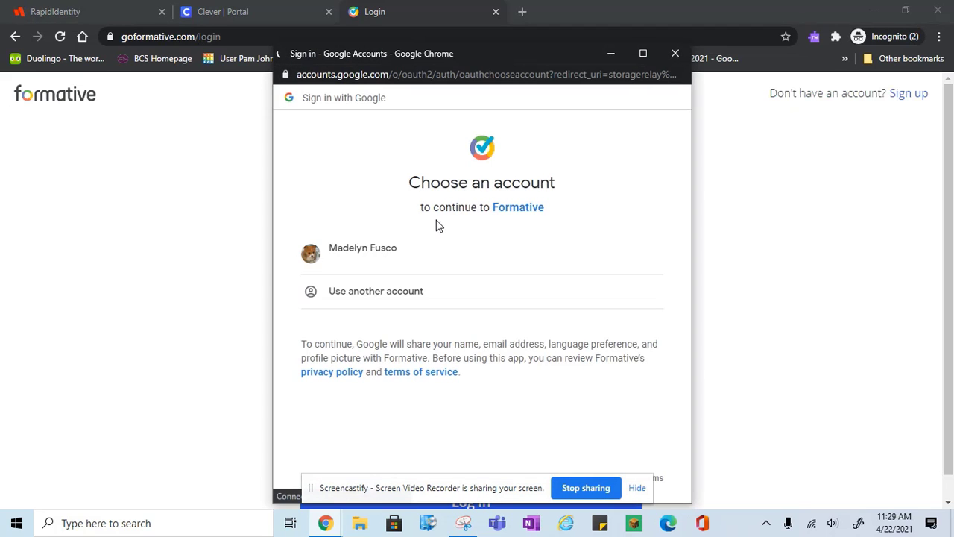
click(416, 267)
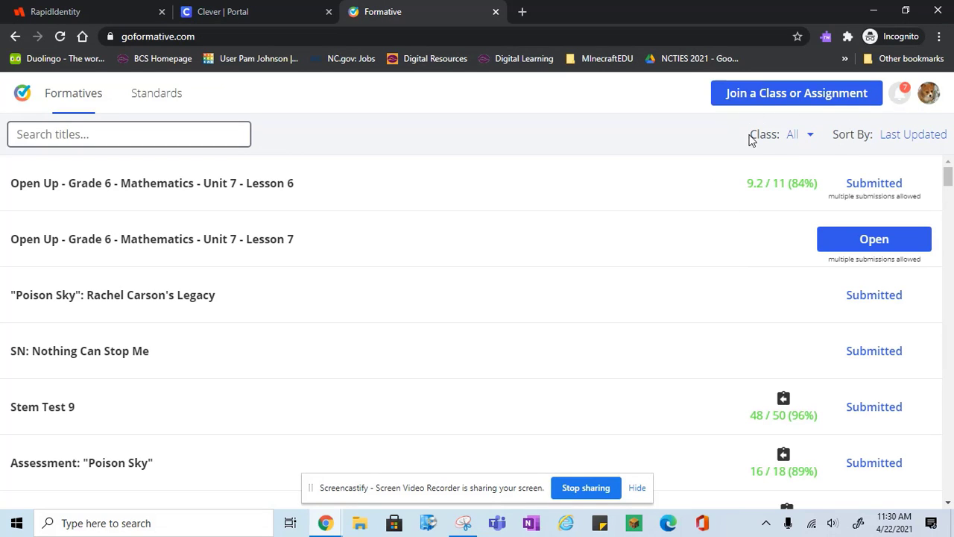
click(810, 135)
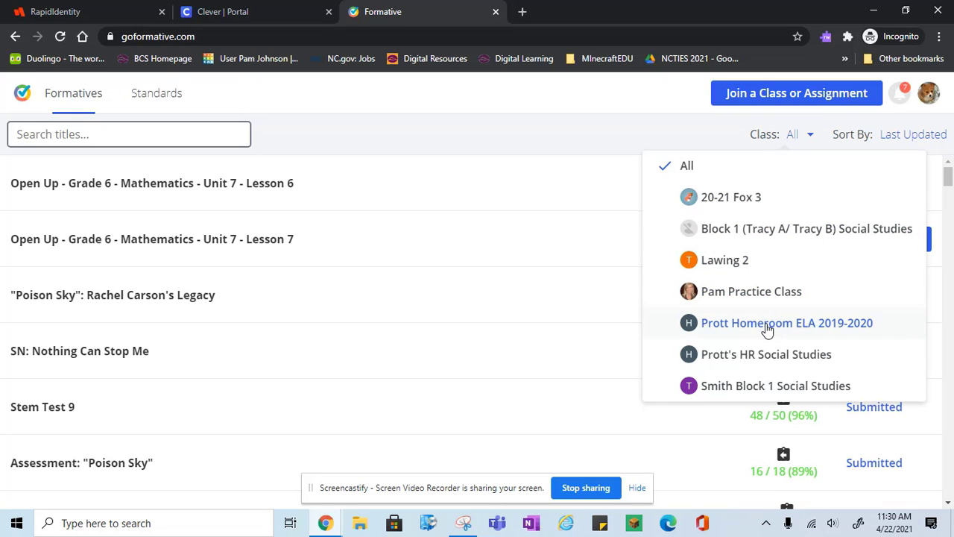
click(638, 126)
scroll(736, 262, down, 3)
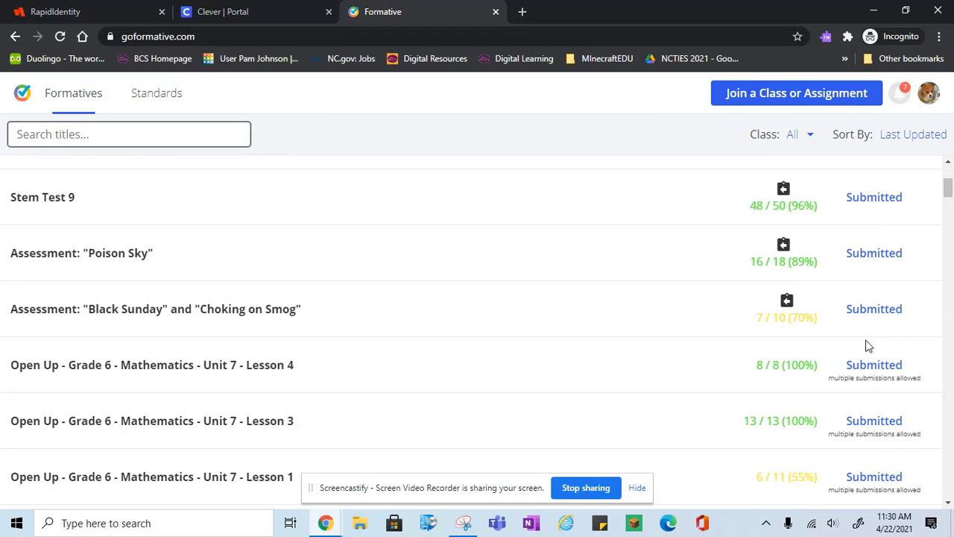
scroll(864, 335, up, 3)
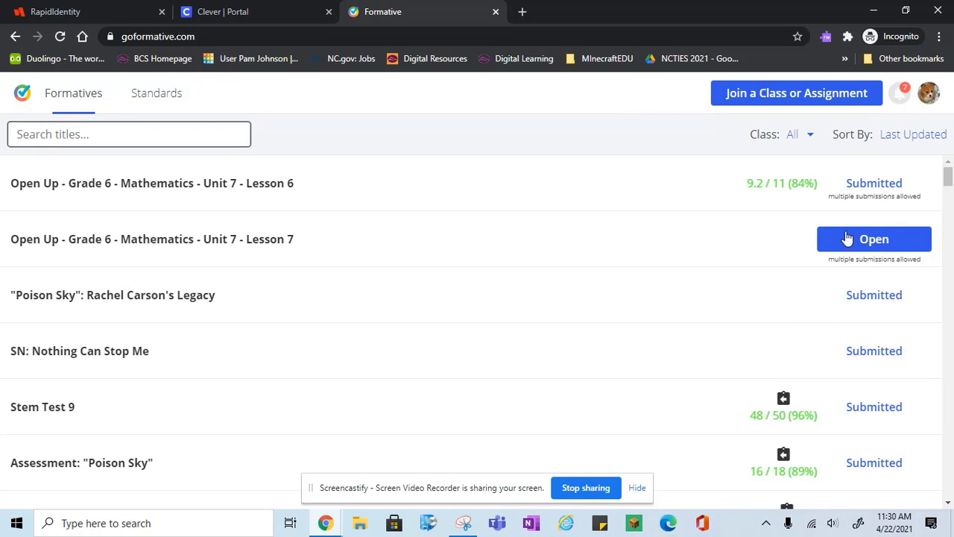